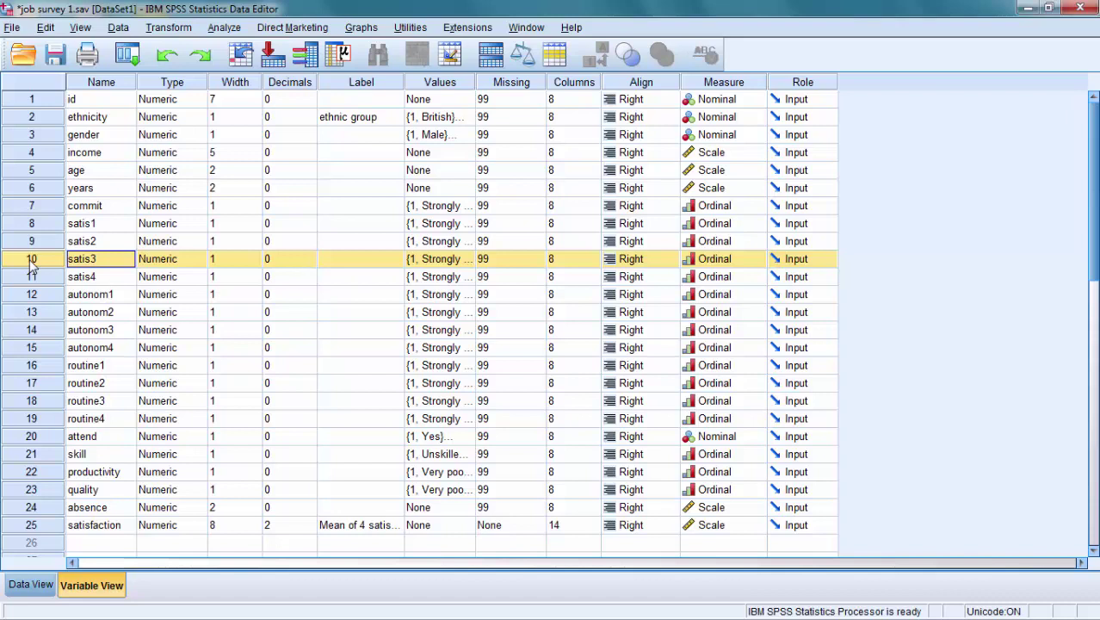
Step: Start a Compute Variable with satis3rev as the target variable, expression still empty
click(177, 34)
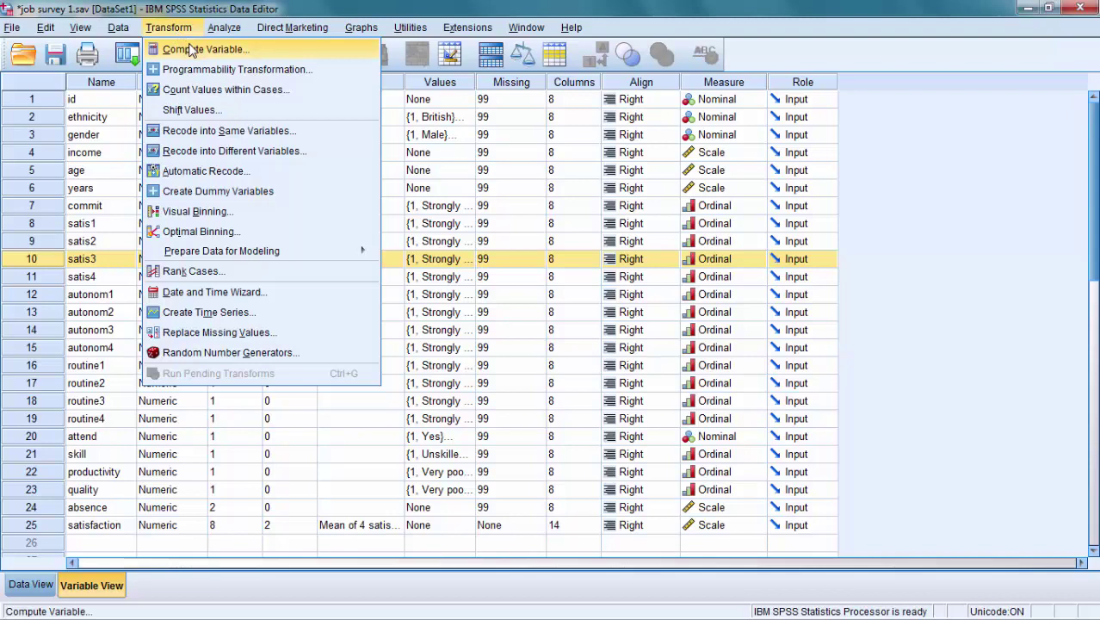
click(191, 52)
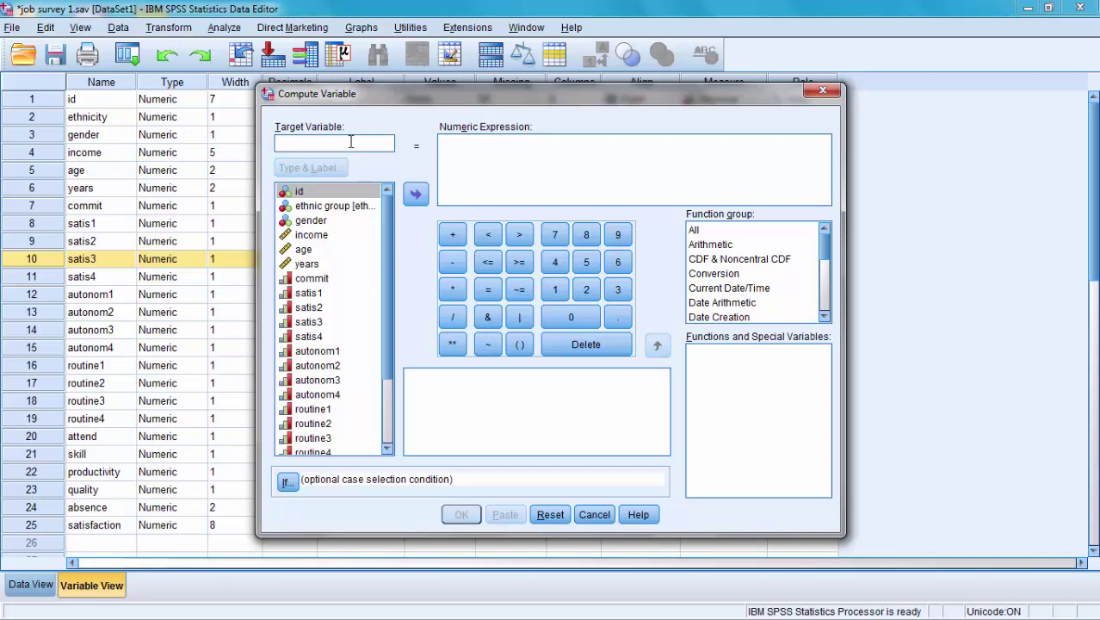
text(satis3rev)
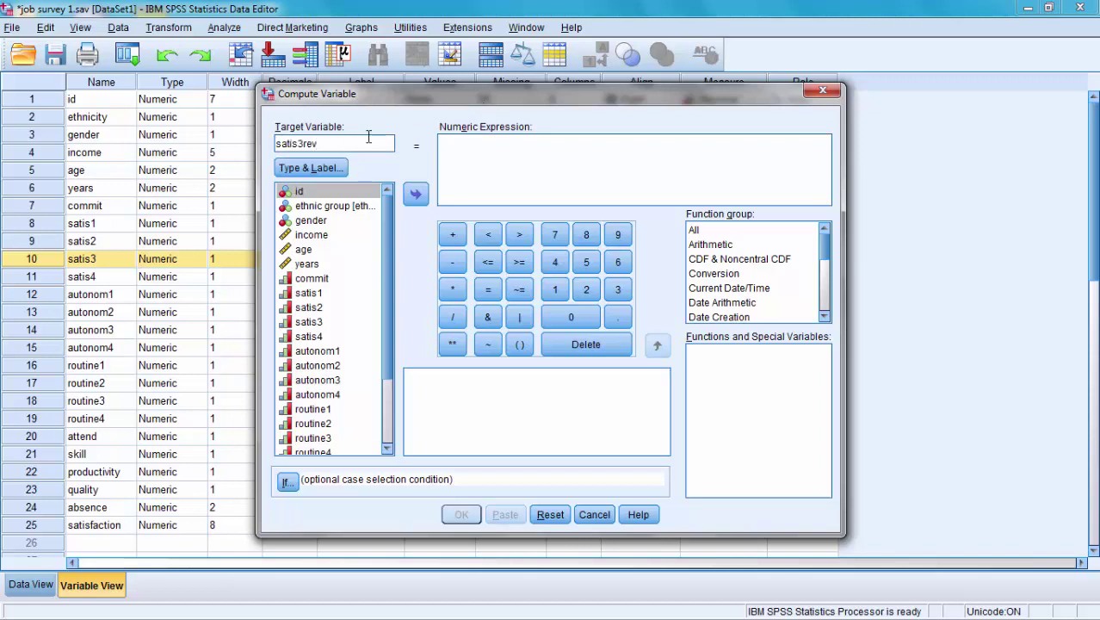
right_click(497, 146)
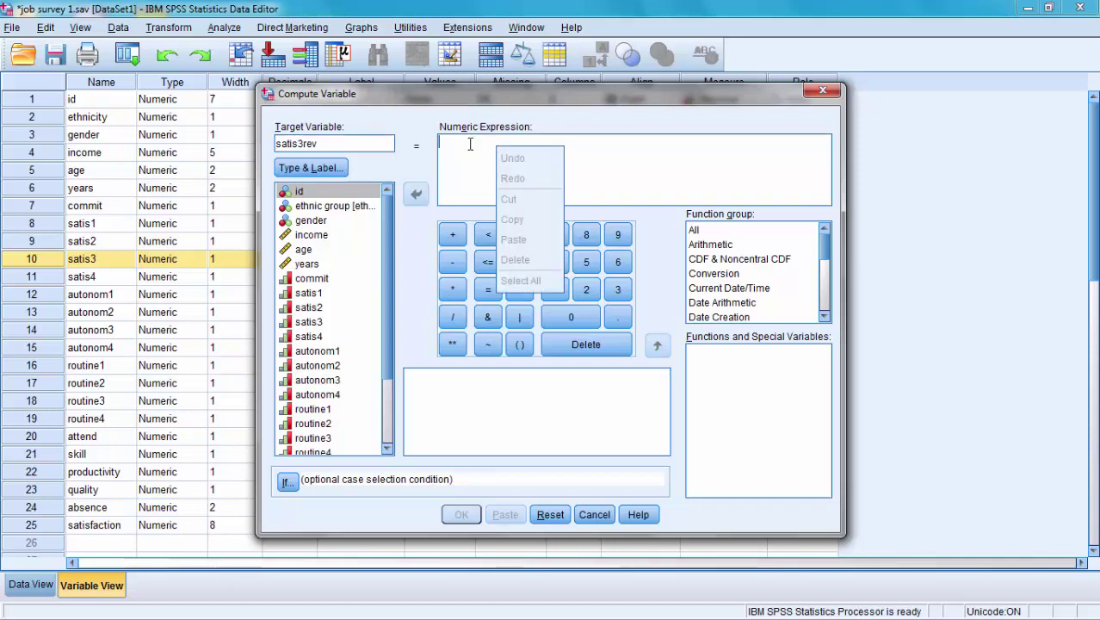
click(469, 142)
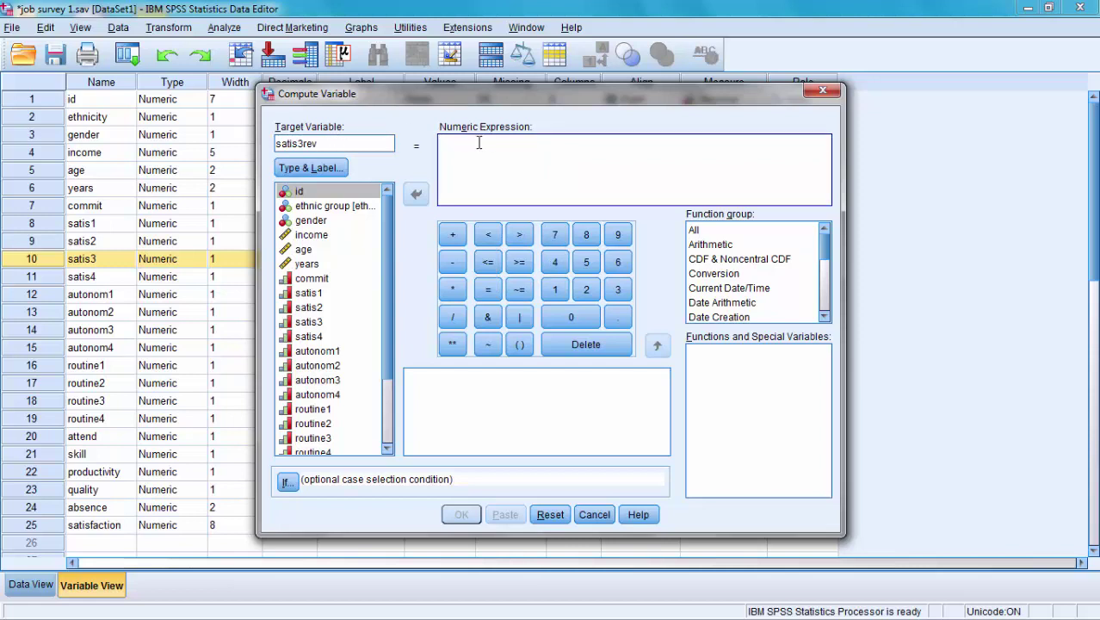
Step: Enter the reverse-scoring expression 6 - satis3 for satis3rev
text(6)
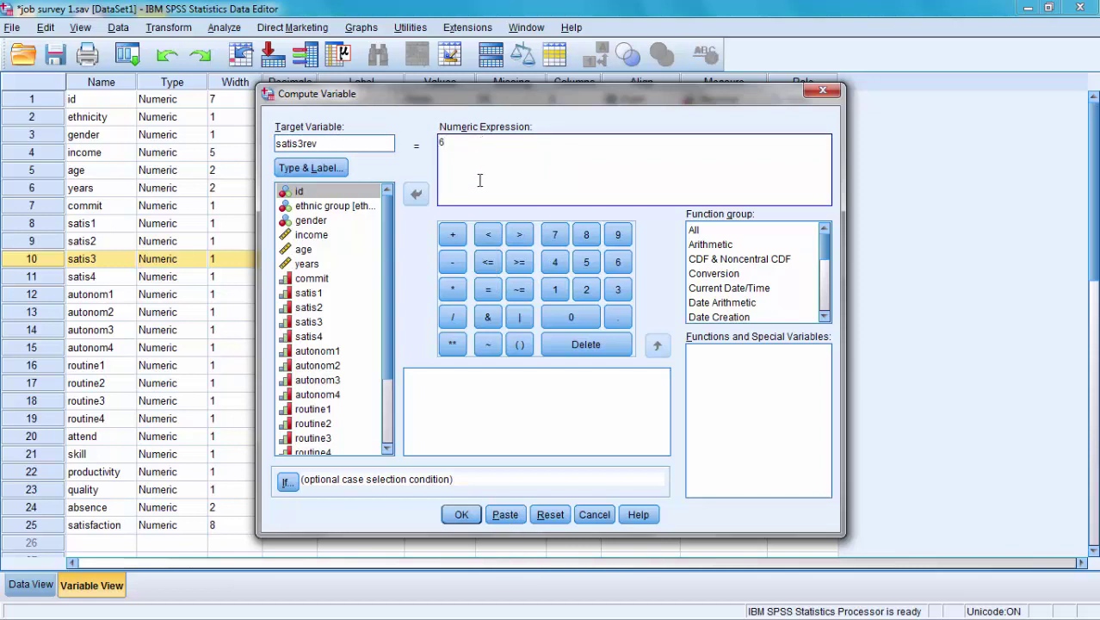
click(456, 260)
click(312, 322)
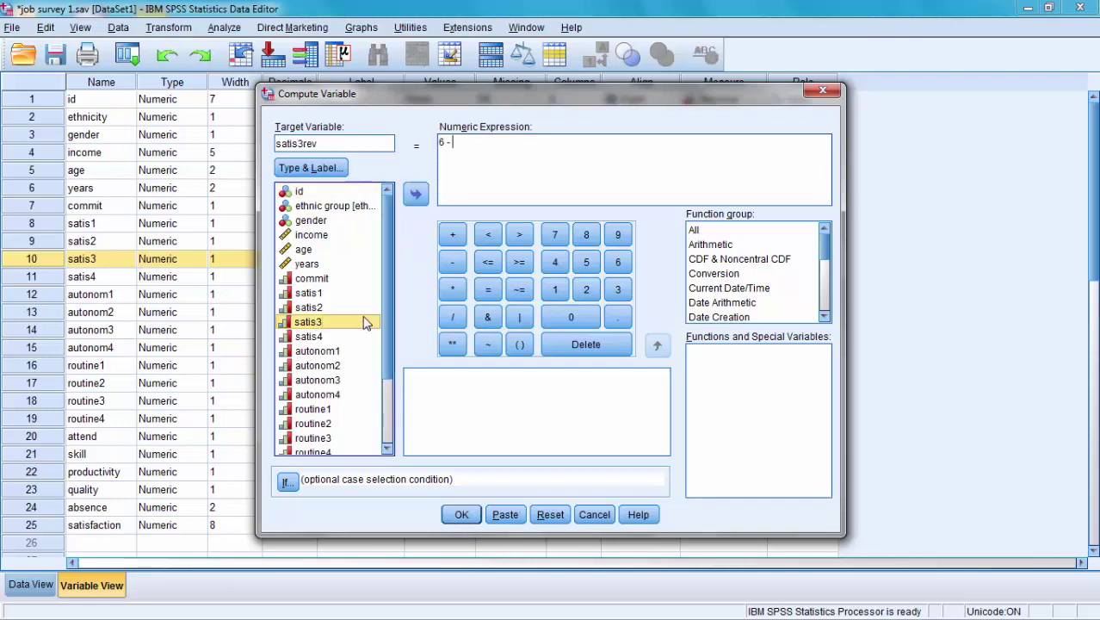
click(417, 195)
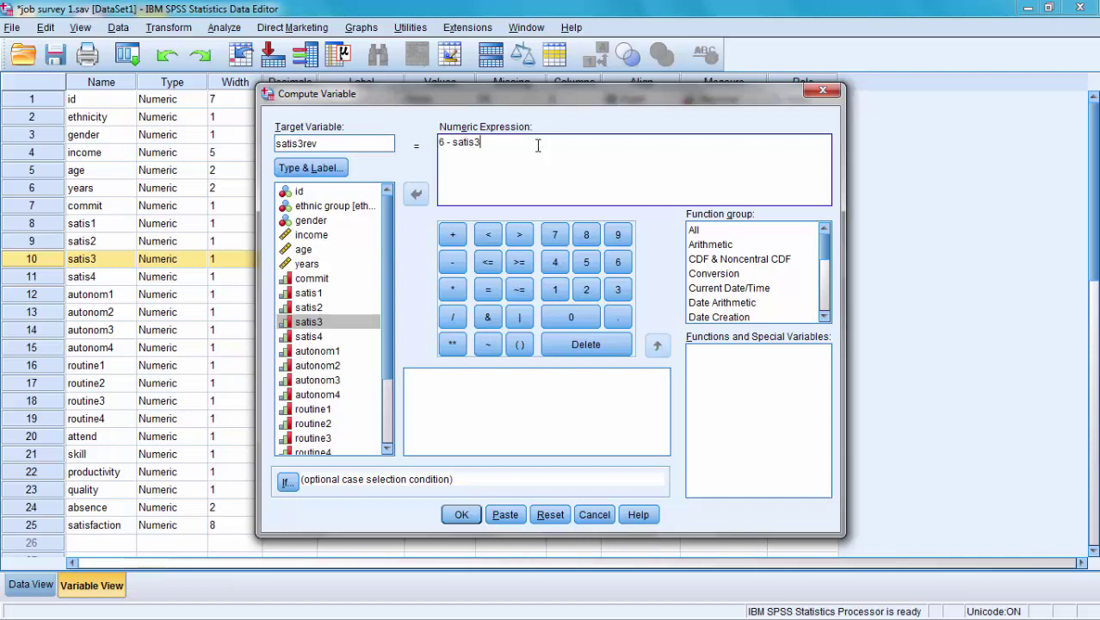
Step: Create satis3rev, move it right after satis3, and show its reversed scores in Data View
click(462, 514)
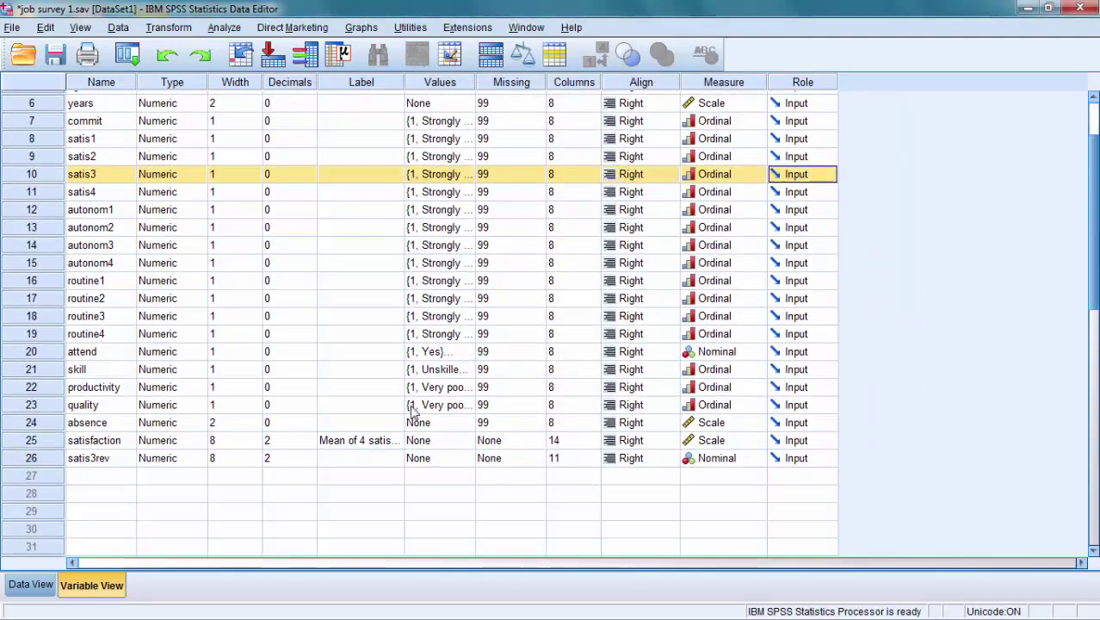
click(47, 463)
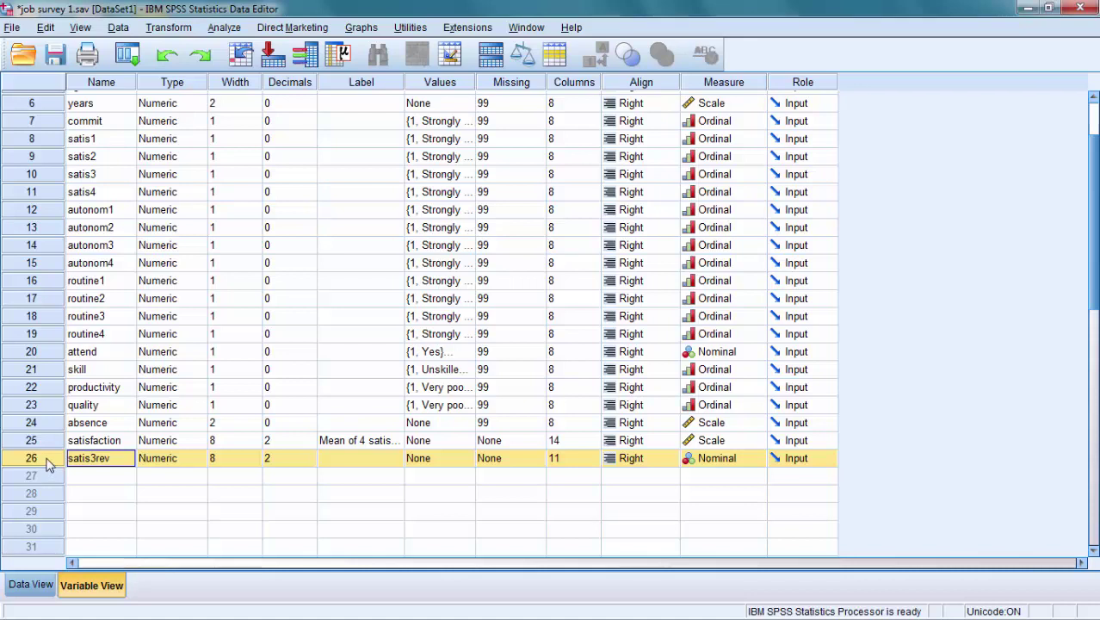
drag(48, 464, 31, 202)
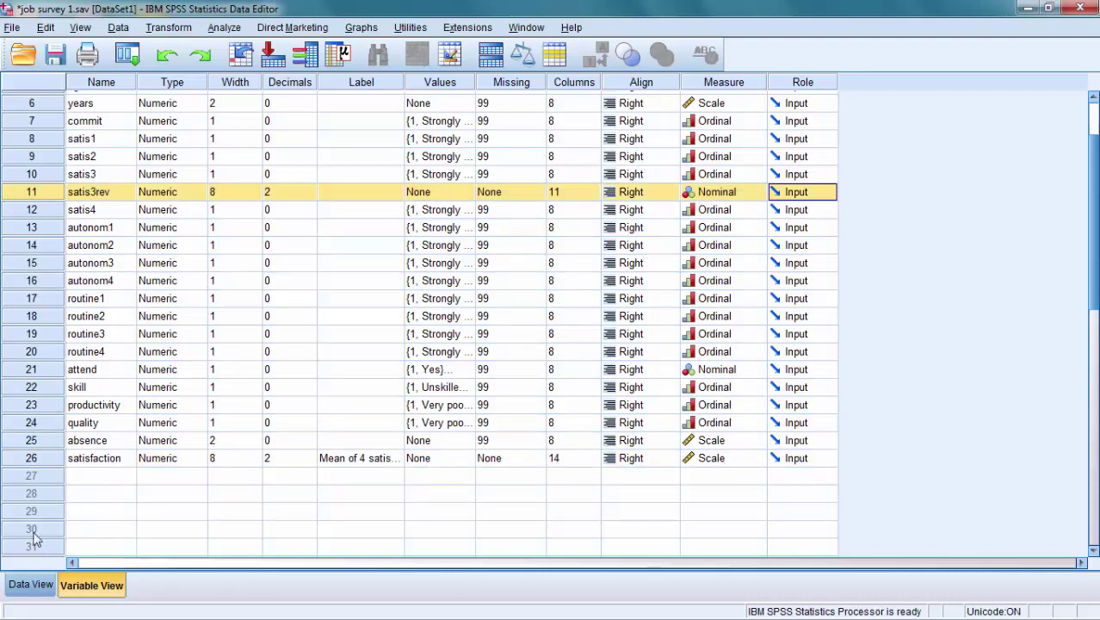
click(27, 584)
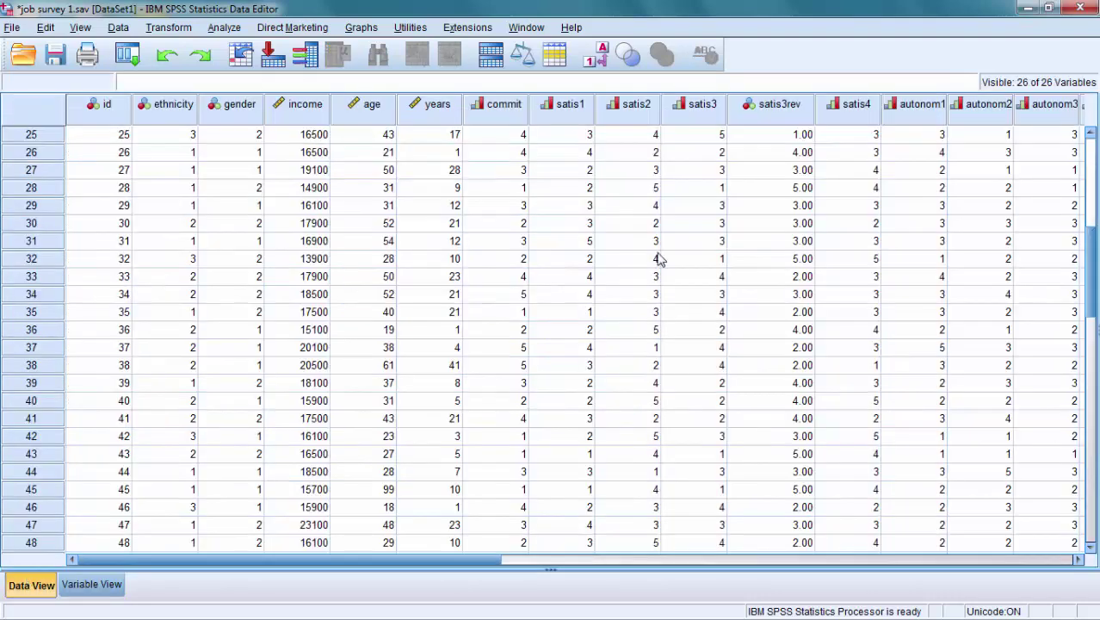
drag(1089, 258, 1093, 151)
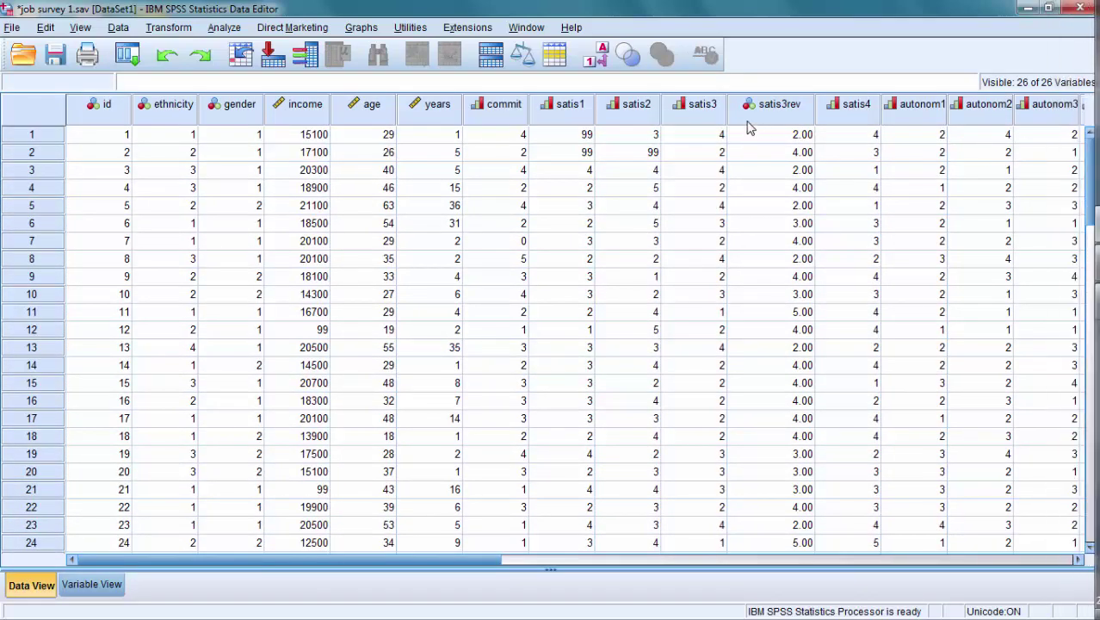
click(703, 105)
drag(712, 117, 745, 116)
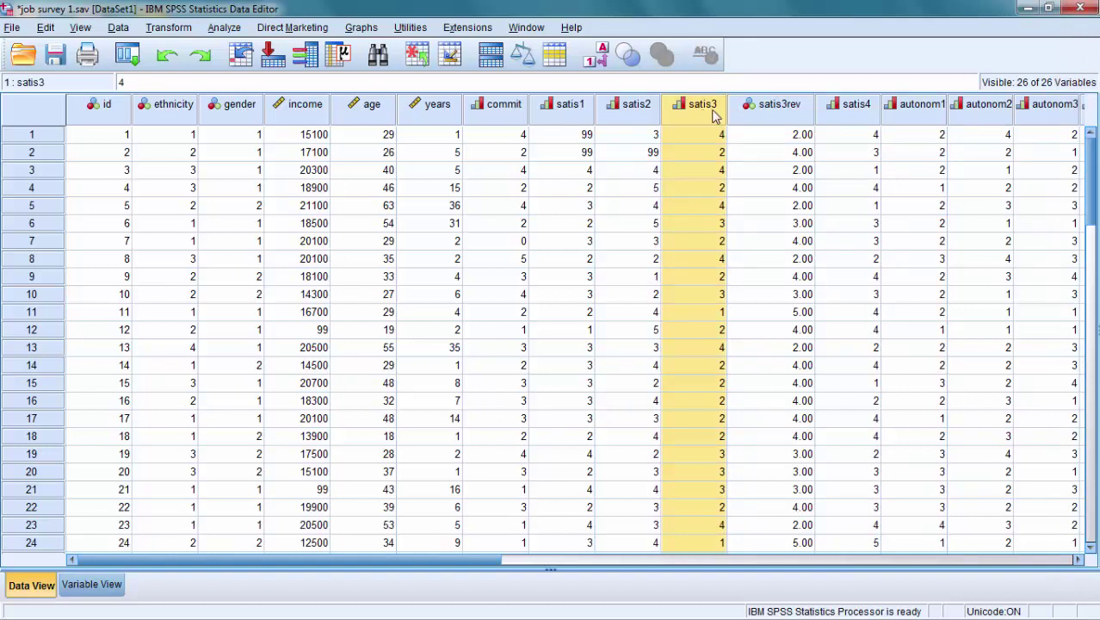
click(738, 118)
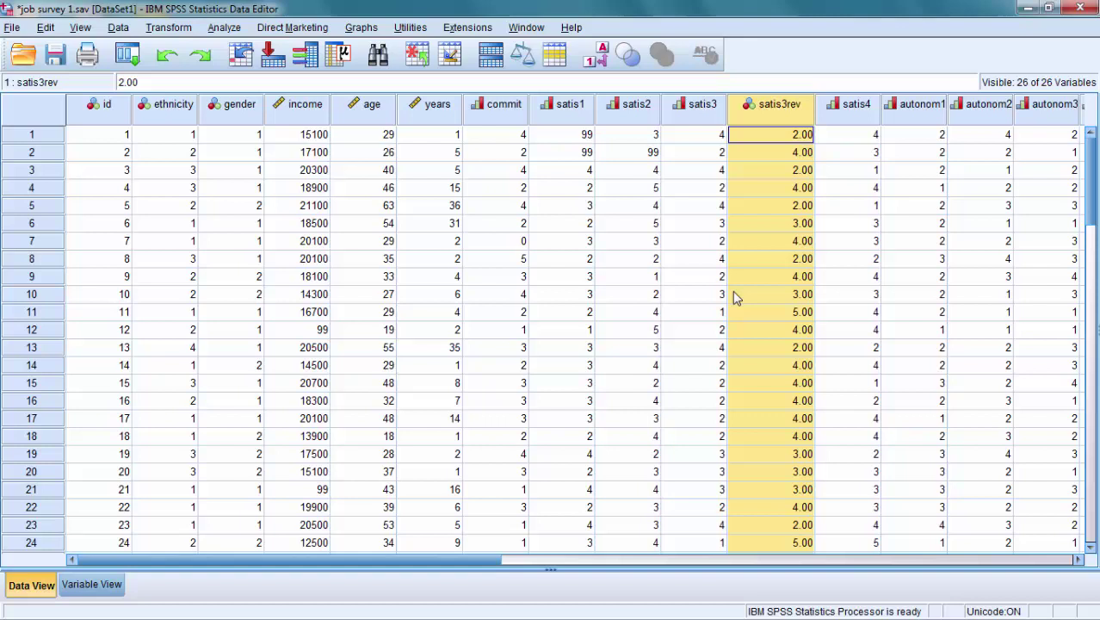
click(719, 311)
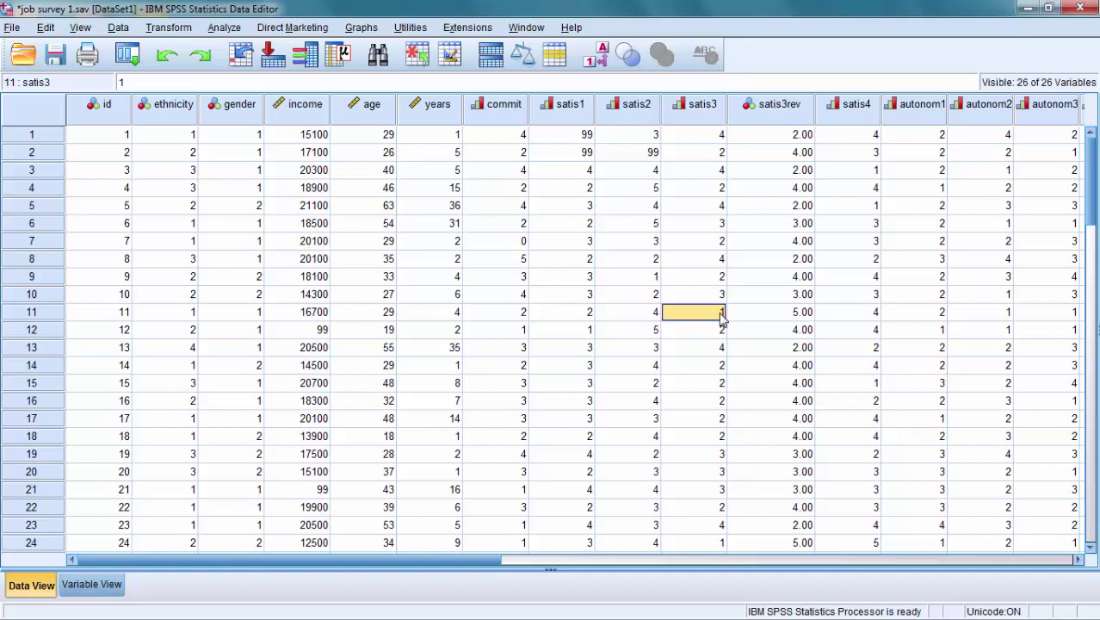
click(780, 315)
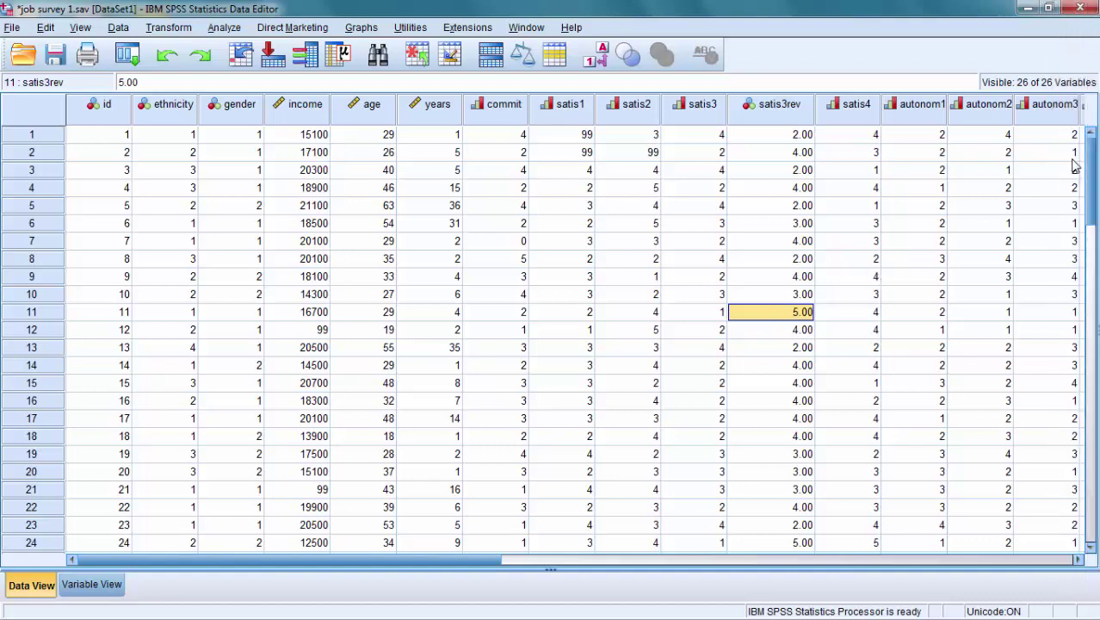
scroll(1091, 173, down, 3)
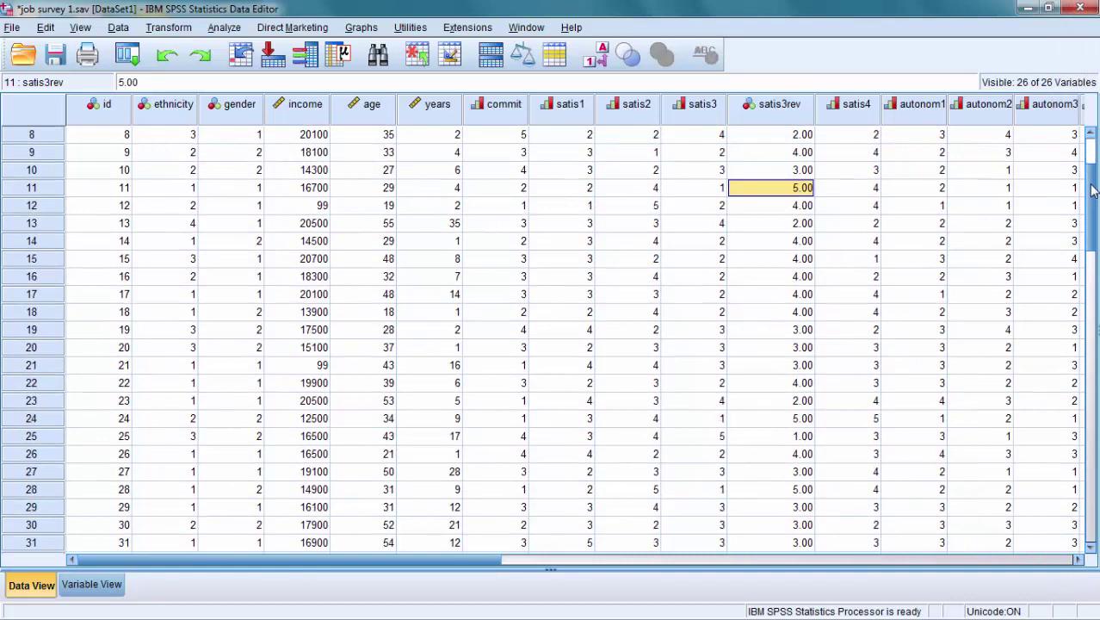
click(713, 414)
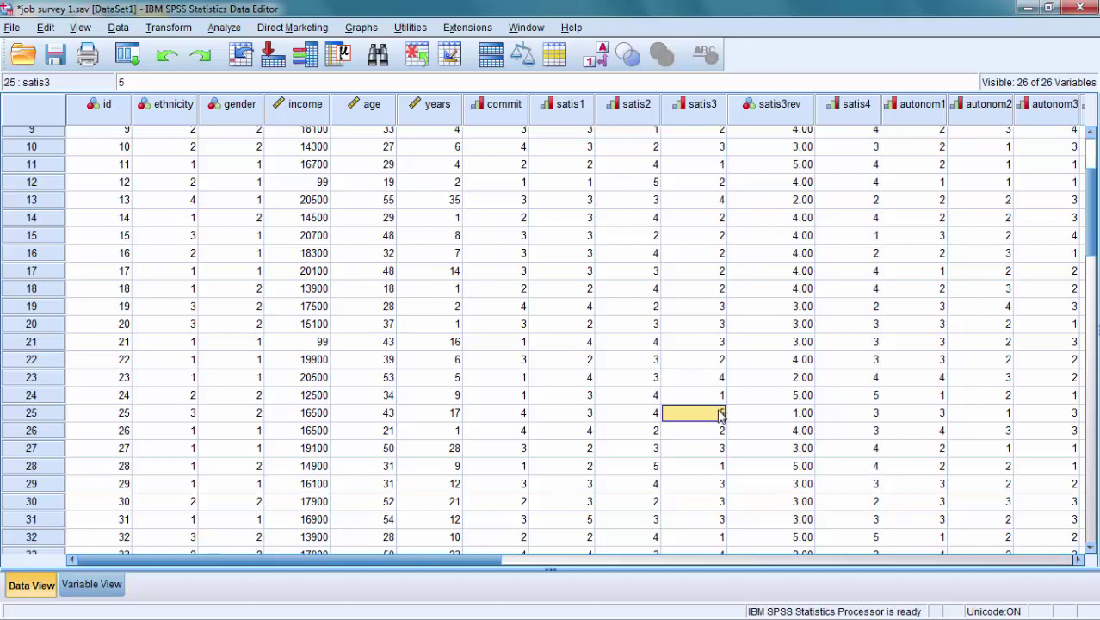
click(800, 414)
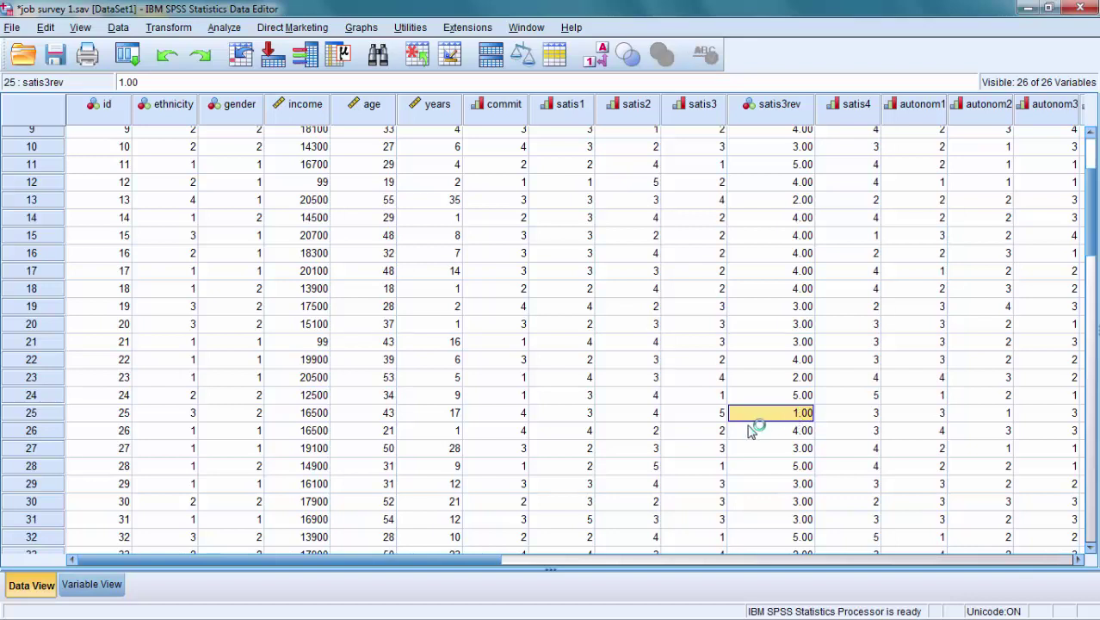
click(713, 432)
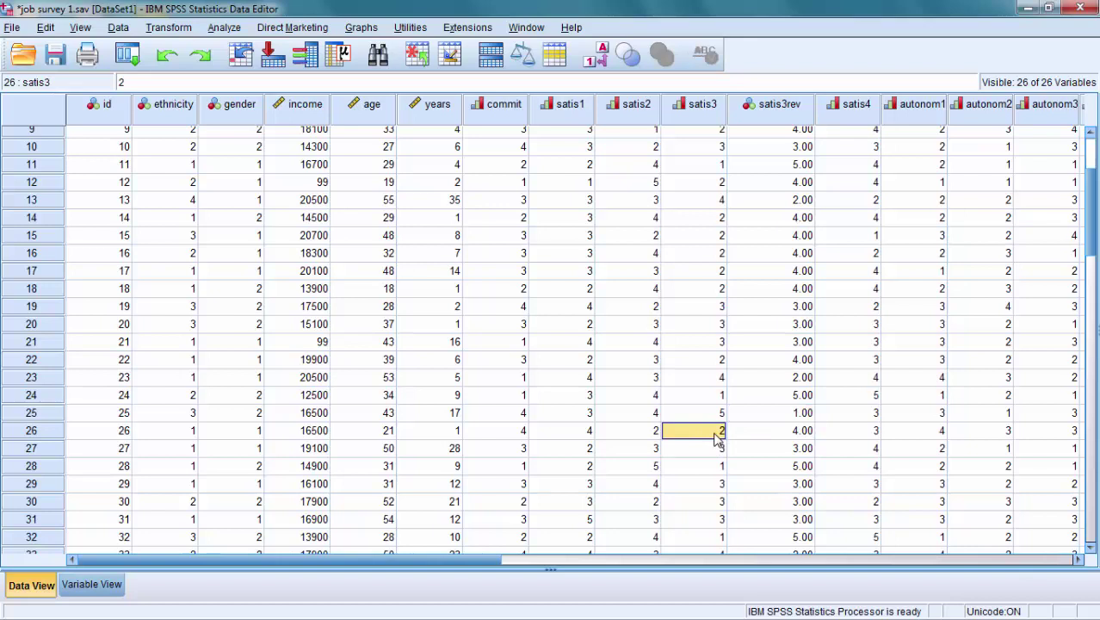
click(785, 433)
click(716, 450)
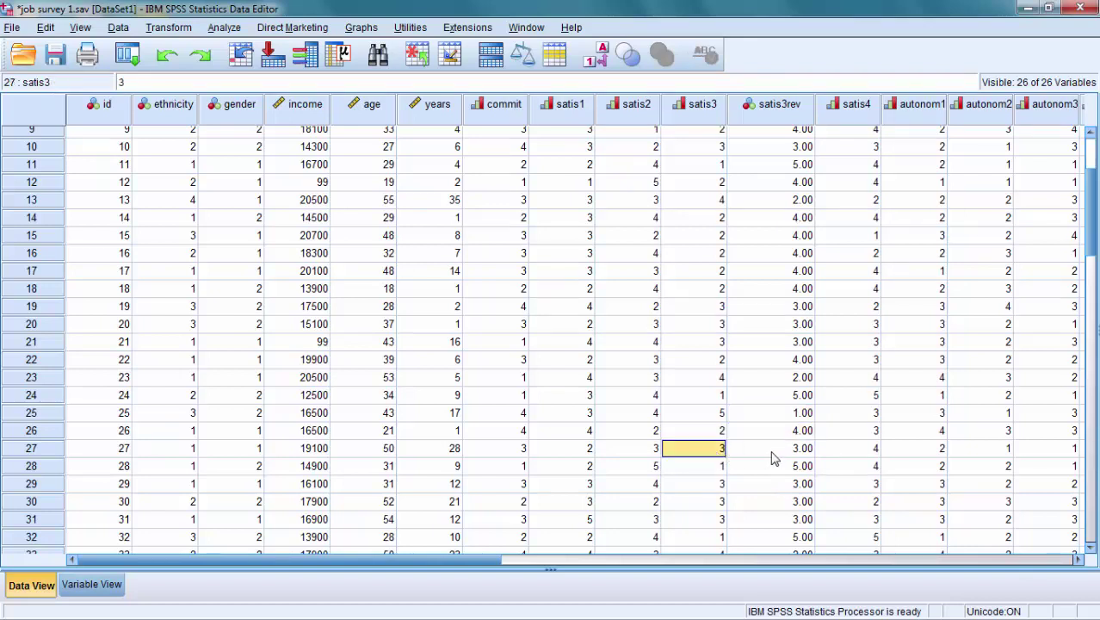
click(773, 458)
click(719, 450)
click(749, 457)
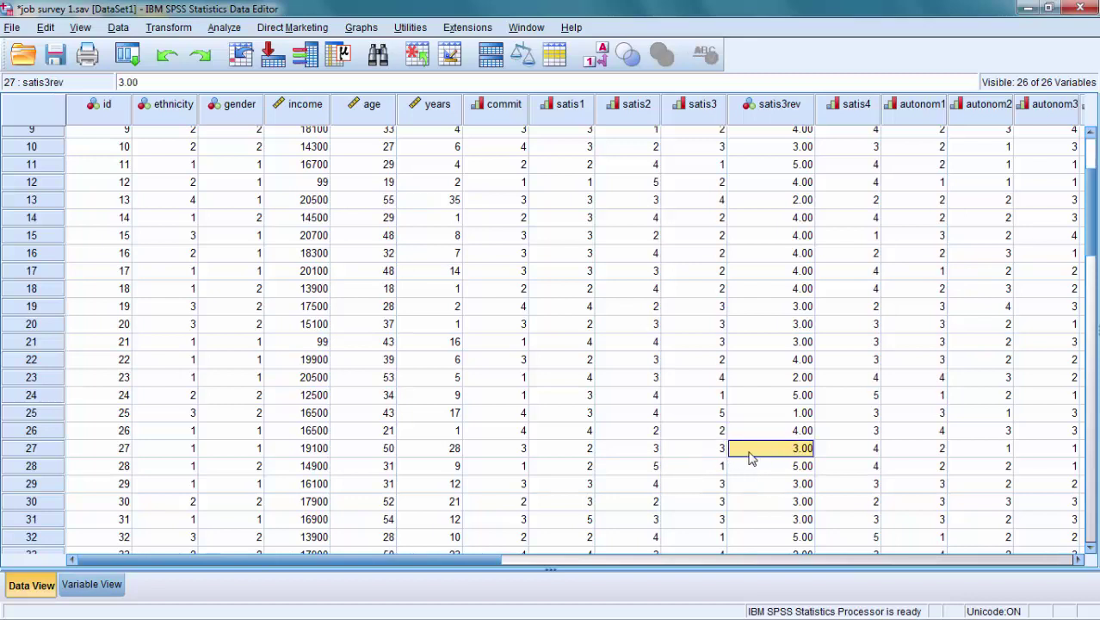
click(715, 148)
click(717, 204)
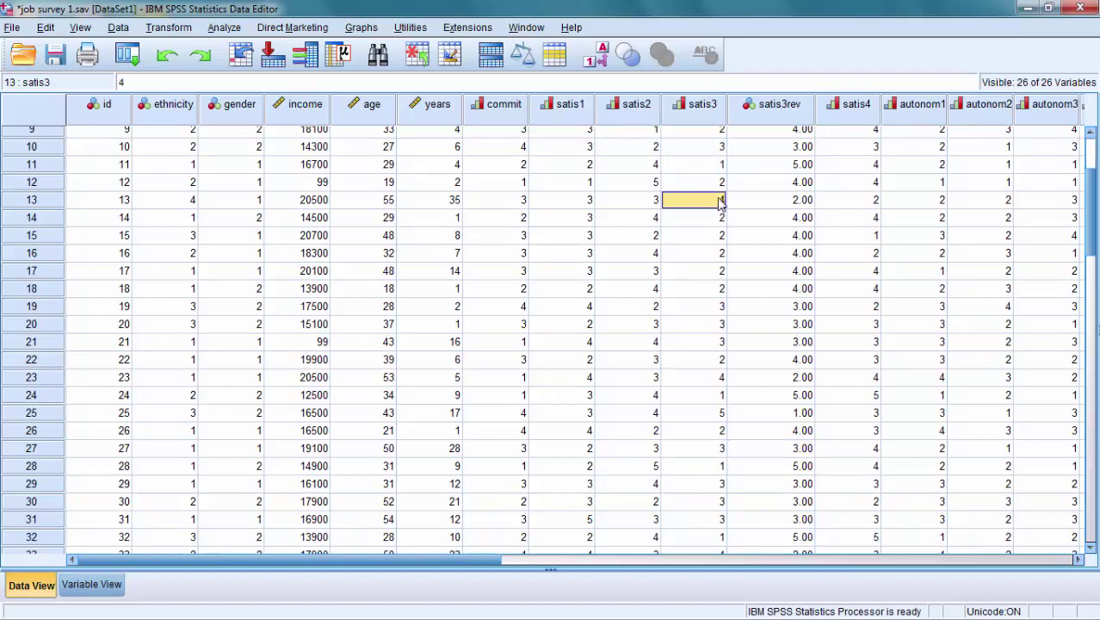